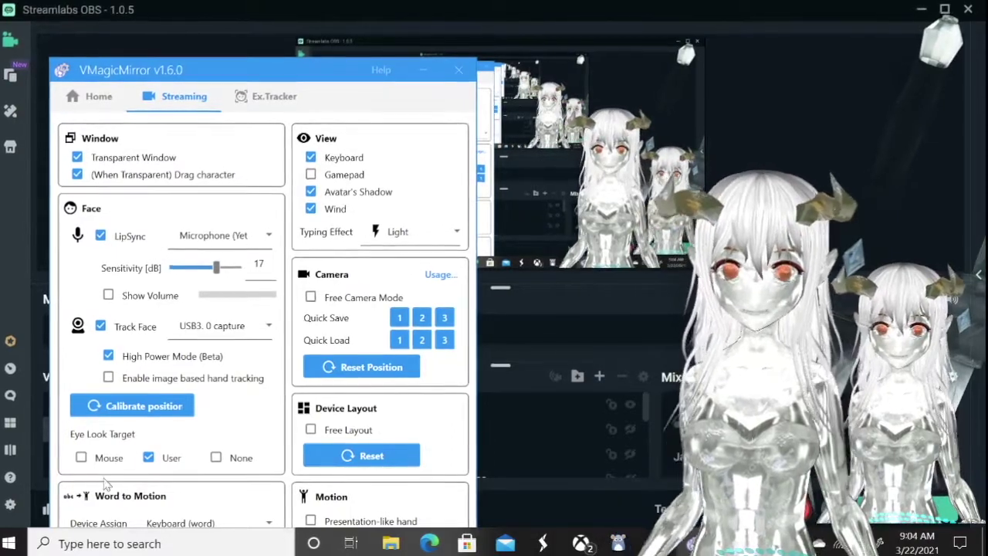
Step: Toggle Presentation-like hand on, off, then on again so the avatar extends its arm
{"action": "left_click", "coordinate": [309, 521]}
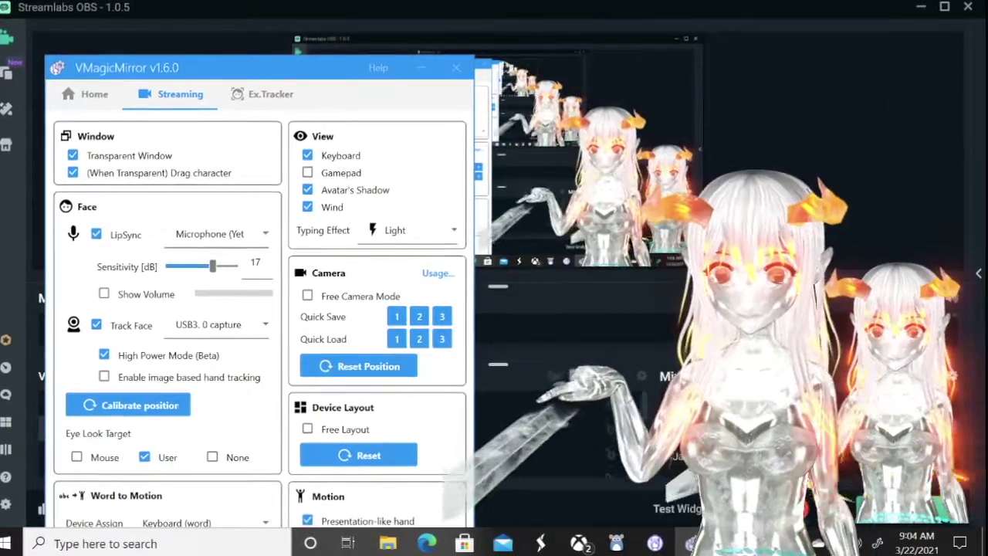
{"action": "left_click", "coordinate": [307, 521]}
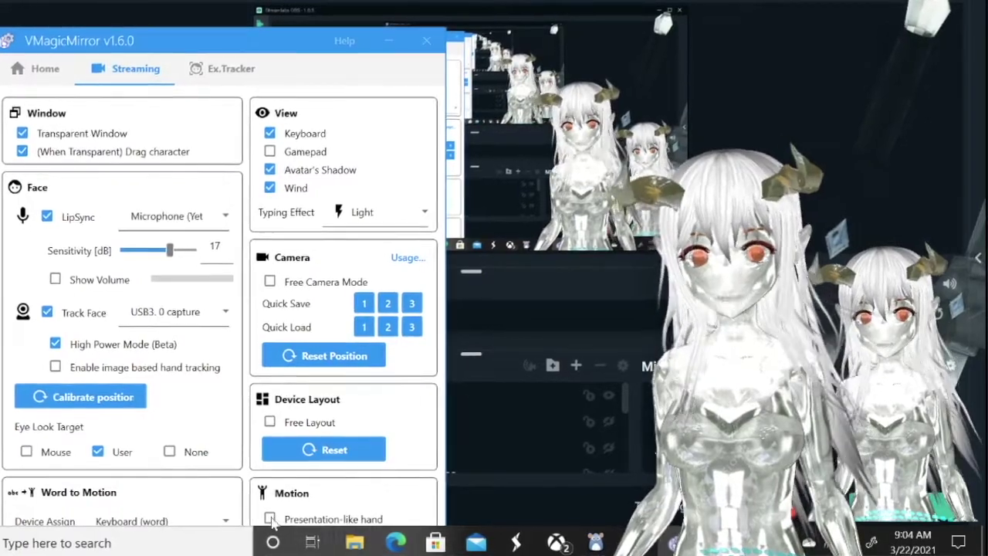
{"action": "left_click", "coordinate": [270, 519]}
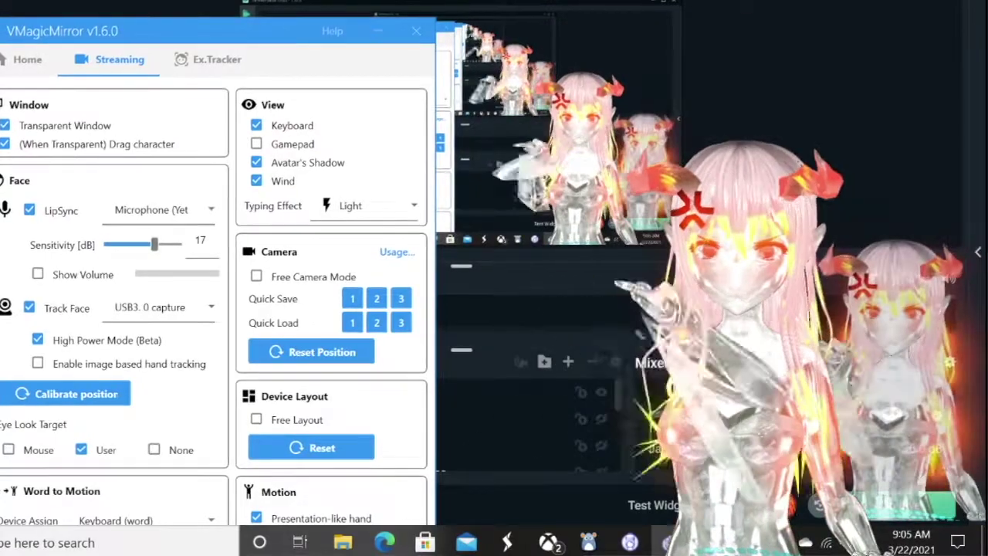
Step: Uncheck Presentation-like hand so the avatar stops the pointing-arm gesture
{"action": "left_click", "coordinate": [255, 518]}
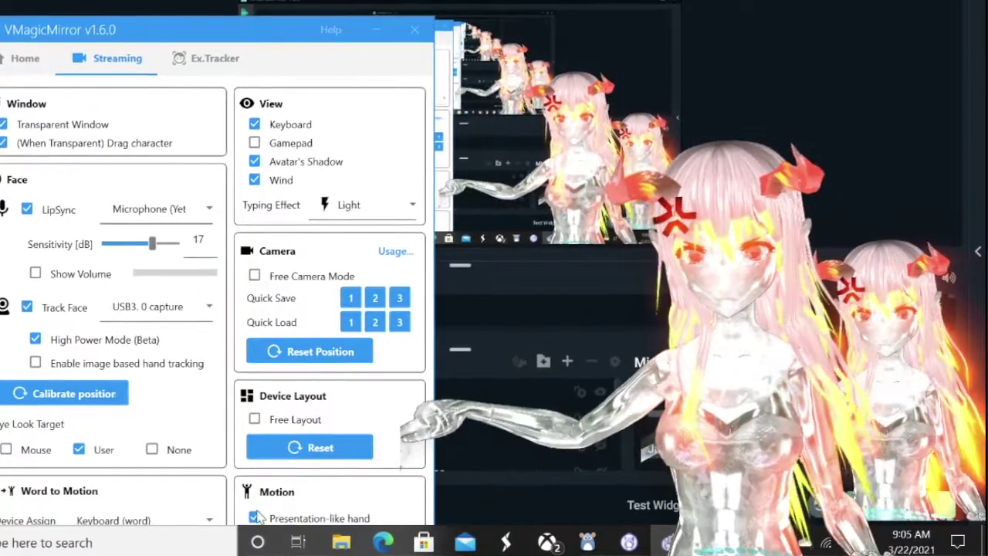